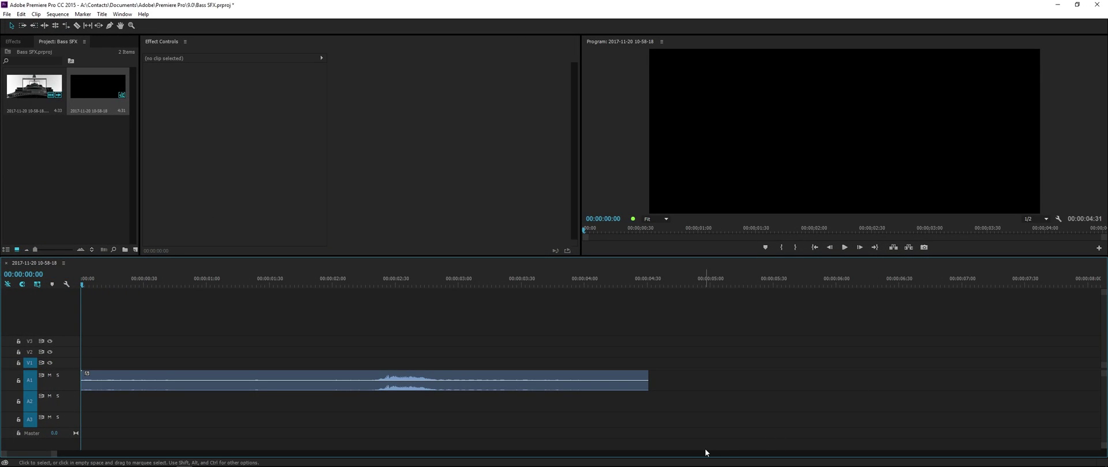
# Scrub and play the sequence to find the bass hit, parking the playhead at 00:00:02:19.
pyautogui.moveTo(375, 281); pyautogui.dragTo(379, 282)
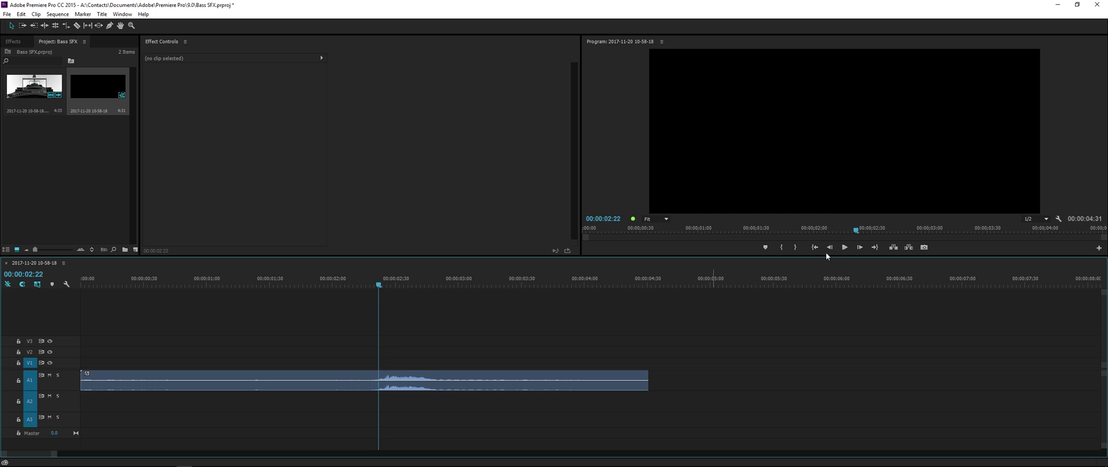
pyautogui.click(844, 247)
pyautogui.moveTo(449, 280); pyautogui.dragTo(277, 383)
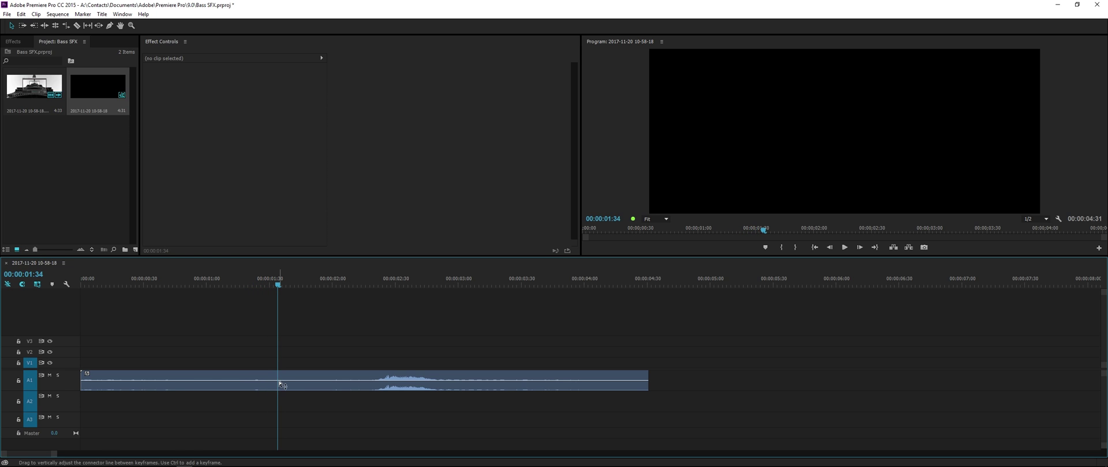
pyautogui.moveTo(335, 384)
pyautogui.moveTo(372, 284); pyautogui.dragTo(380, 335)
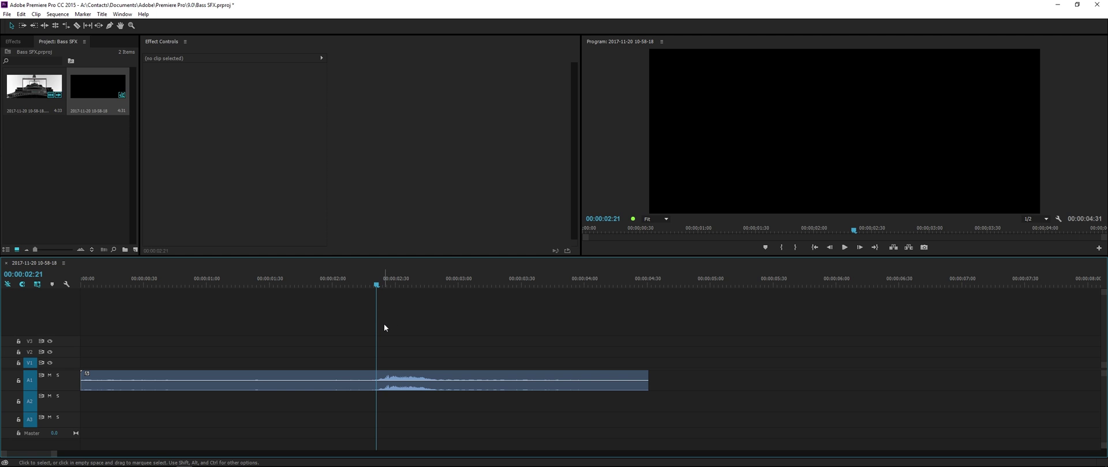
pyautogui.click(372, 285)
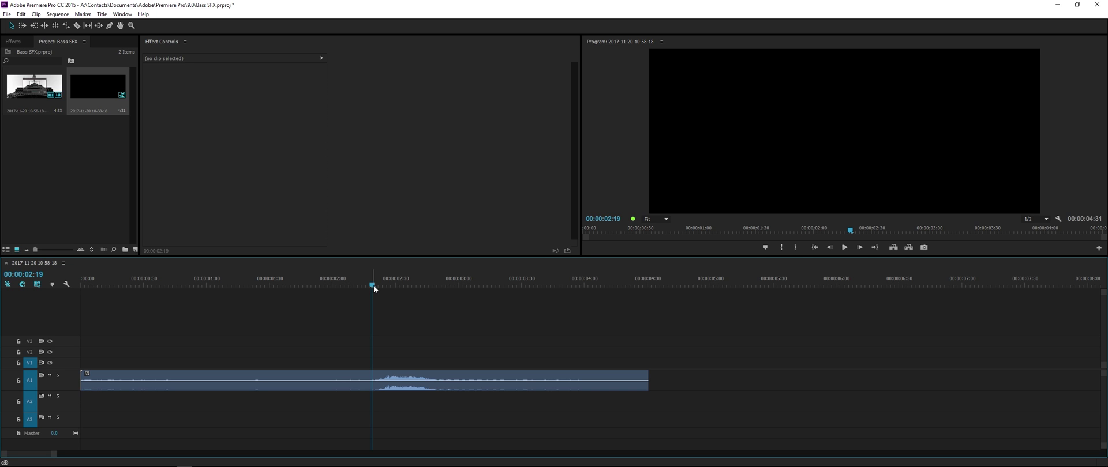
# Split the A1 clip at the playhead, delete the lead-in, and move the rest to 00:00:00:00.
pyautogui.moveTo(432, 334); pyautogui.dragTo(389, 431)
pyautogui.hotkey('ctrl', 'k')
pyautogui.press('Delete')
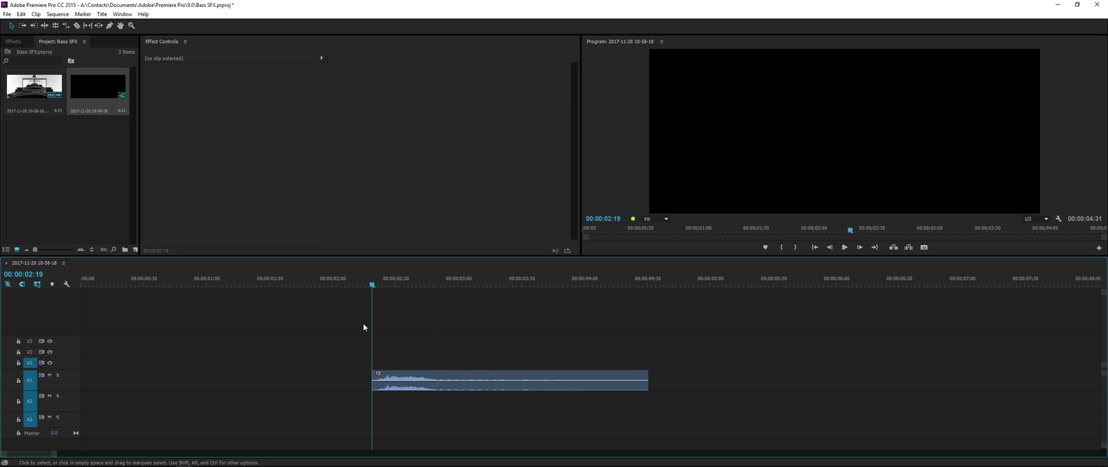
pyautogui.press('Home')
pyautogui.moveTo(404, 381); pyautogui.dragTo(110, 386)
# Preview the trimmed clip and raise its Channel Volume to 6.0 dB.
pyautogui.moveTo(82, 282)
pyautogui.mouseDown()
pyautogui.moveTo(126, 289)
pyautogui.moveTo(81, 283)
pyautogui.mouseUp()
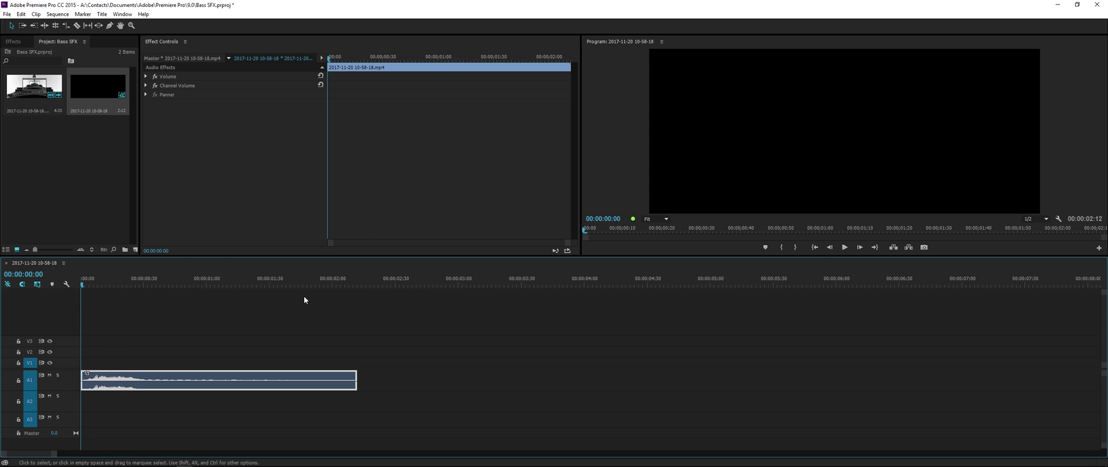
pyautogui.click(844, 248)
pyautogui.click(81, 282)
pyautogui.click(146, 76)
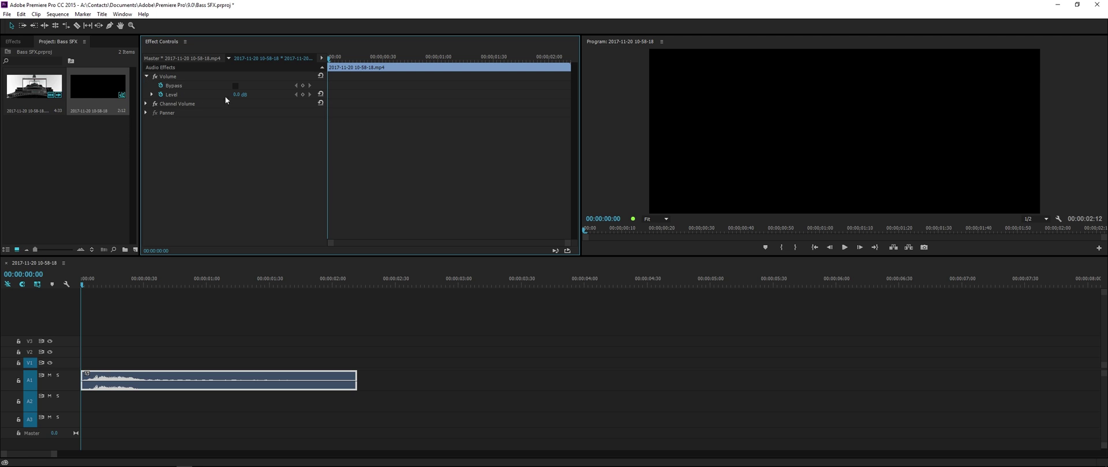
pyautogui.click(145, 103)
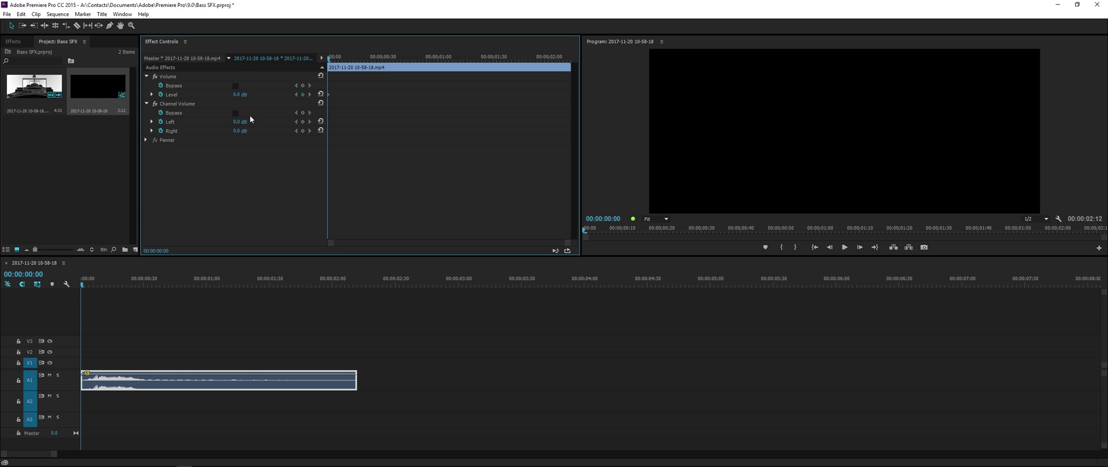
pyautogui.moveTo(239, 131); pyautogui.dragTo(271, 131)
pyautogui.click(864, 242)
pyautogui.click(188, 382)
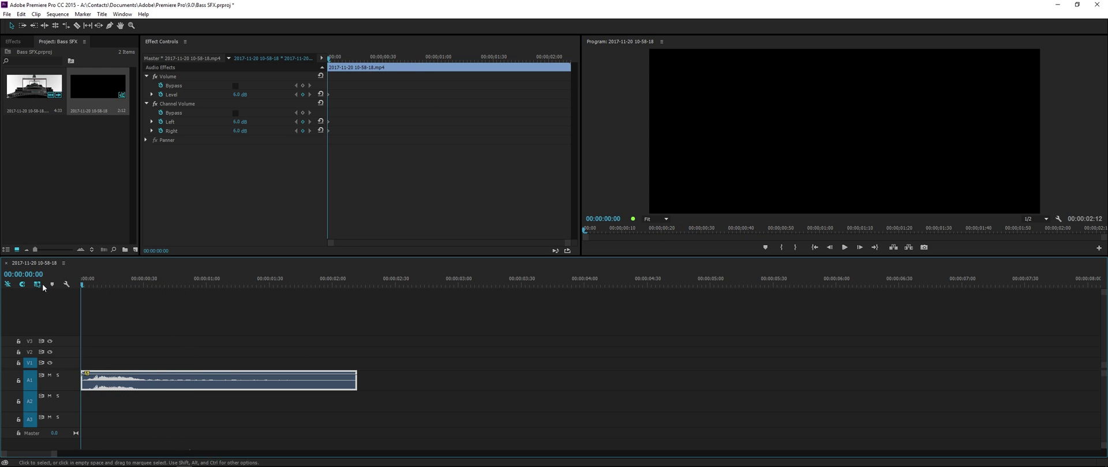
# Search the Effects panel for 'bass' and apply the Bass effect to the A1 clip.
pyautogui.click(13, 42)
pyautogui.click(35, 52)
pyautogui.write('bass')
pyautogui.moveTo(35, 83); pyautogui.dragTo(245, 372)
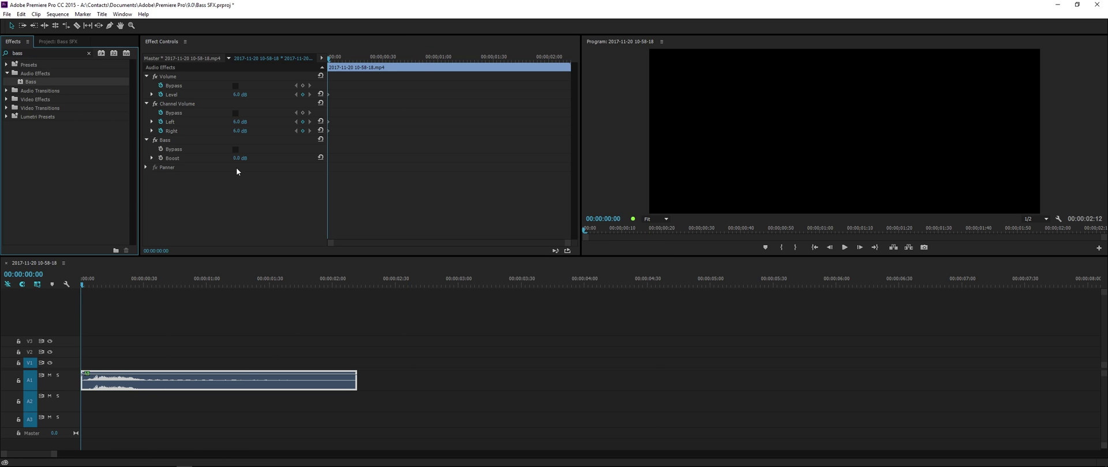
# Raise the Bass boost to 24.0 dB and play the clip back from the start.
pyautogui.moveTo(239, 162); pyautogui.dragTo(241, 161)
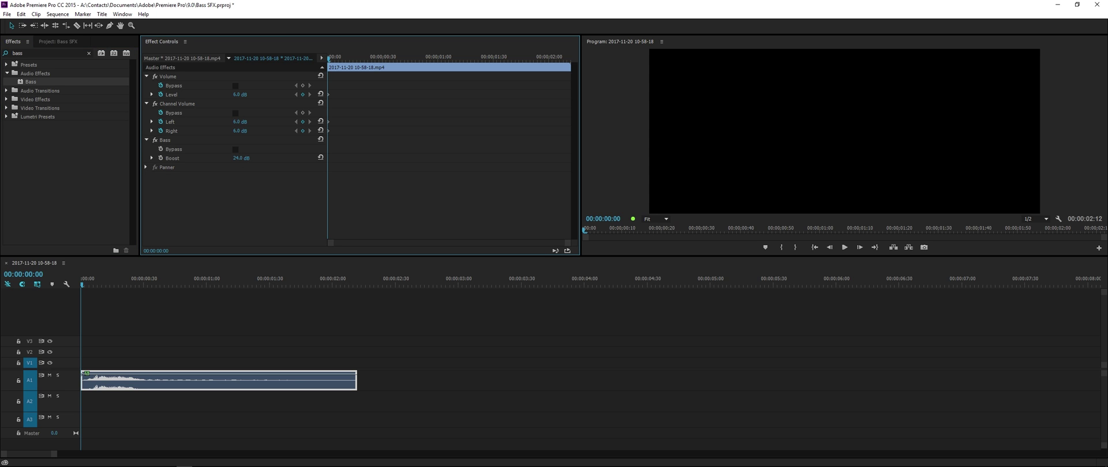
pyautogui.click(844, 247)
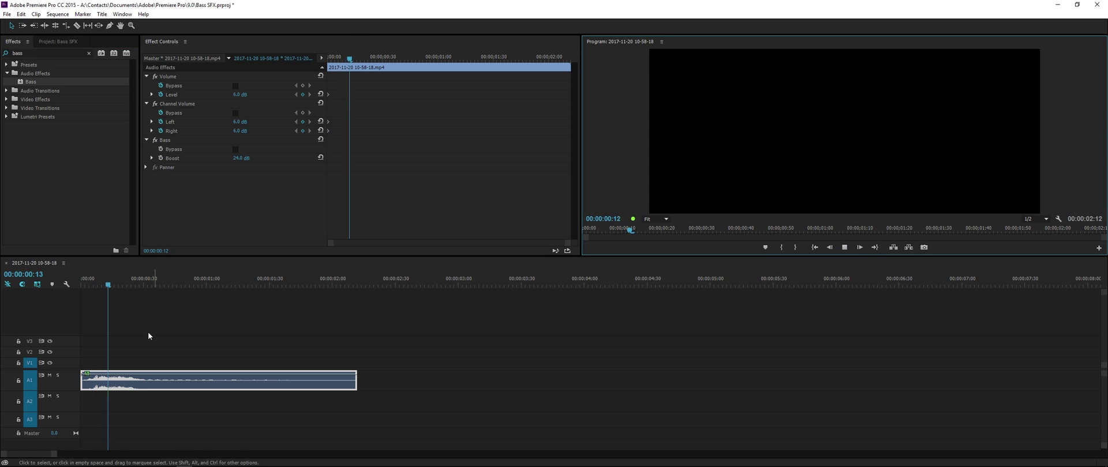
pyautogui.press('space')
pyautogui.press('Home')
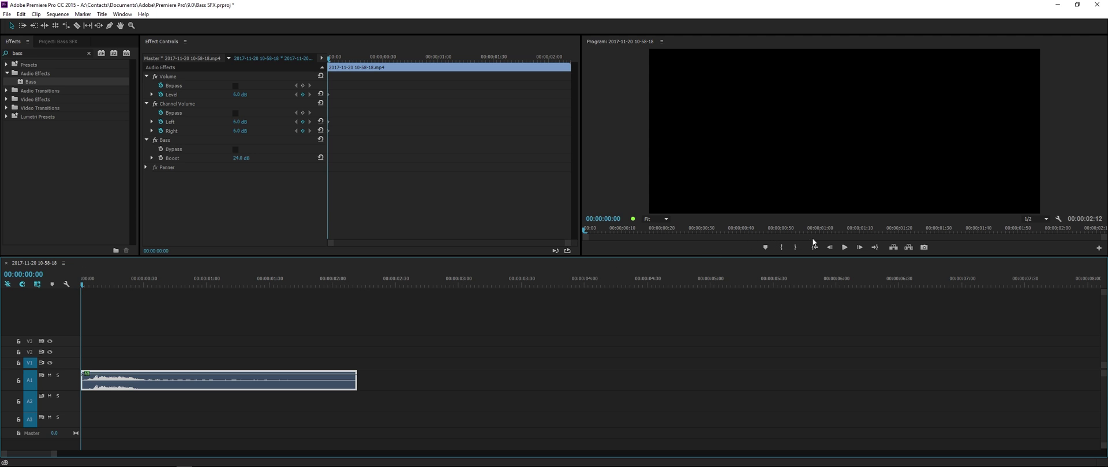
# Replay the clip, then lower the Bass boost to 12.0 dB.
pyautogui.click(844, 248)
pyautogui.moveTo(119, 283); pyautogui.dragTo(89, 291)
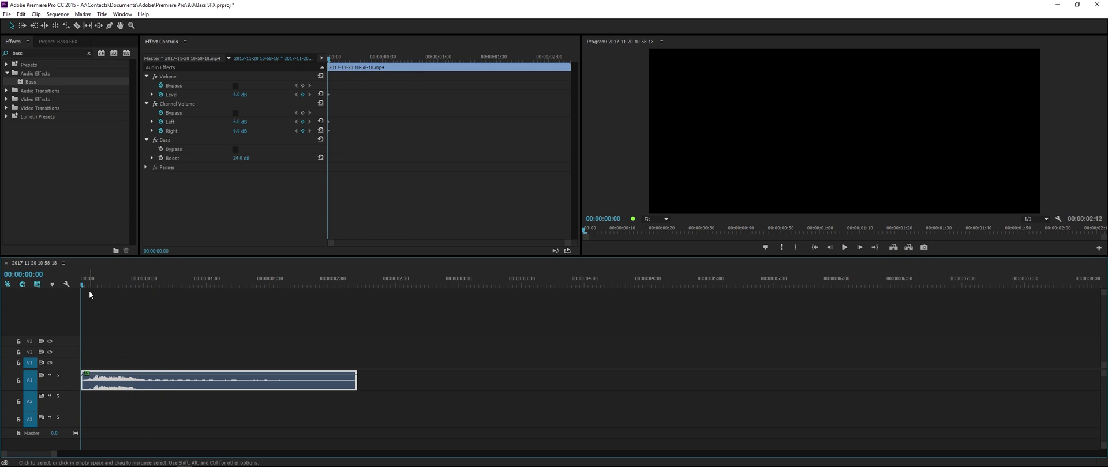
pyautogui.click(242, 158)
pyautogui.write('12')
pyautogui.press('Return')
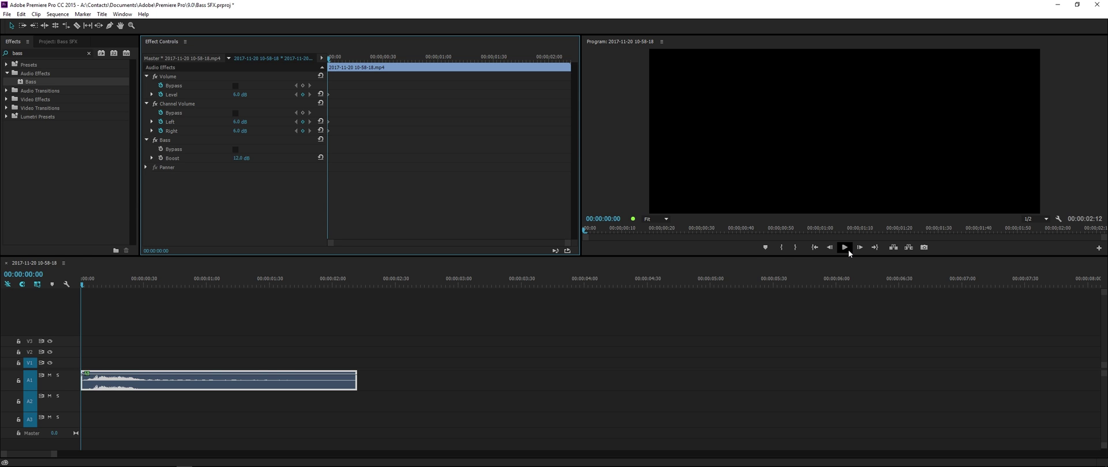
# Preview the 12 dB result, then lower the Bass boost to 9.0 dB.
pyautogui.click(844, 247)
pyautogui.click(86, 286)
pyautogui.click(233, 159)
pyautogui.write('9')
pyautogui.press('Return')
# Preview again, then set the Bass boost to 6.0 dB and play the result.
pyautogui.click(844, 248)
pyautogui.click(83, 282)
pyautogui.click(240, 158)
pyautogui.write('6')
pyautogui.press('Return')
pyautogui.click(844, 248)
pyautogui.click(82, 281)
pyautogui.click(45, 52)
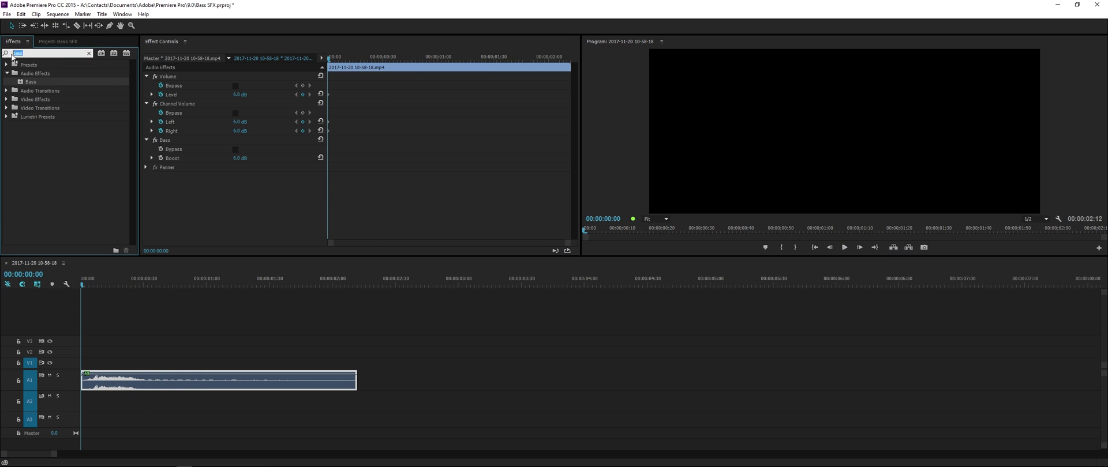
# Add the EQ effect found by searching 'eq', load its Bass enhance preset, and preview.
pyautogui.write('eq')
pyautogui.moveTo(30, 81); pyautogui.dragTo(213, 199)
pyautogui.click(259, 188)
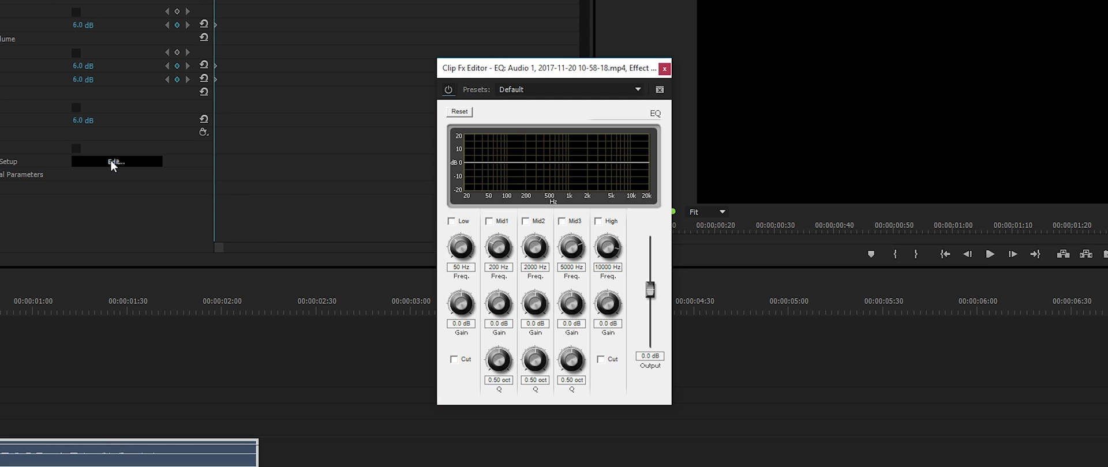
pyautogui.click(541, 90)
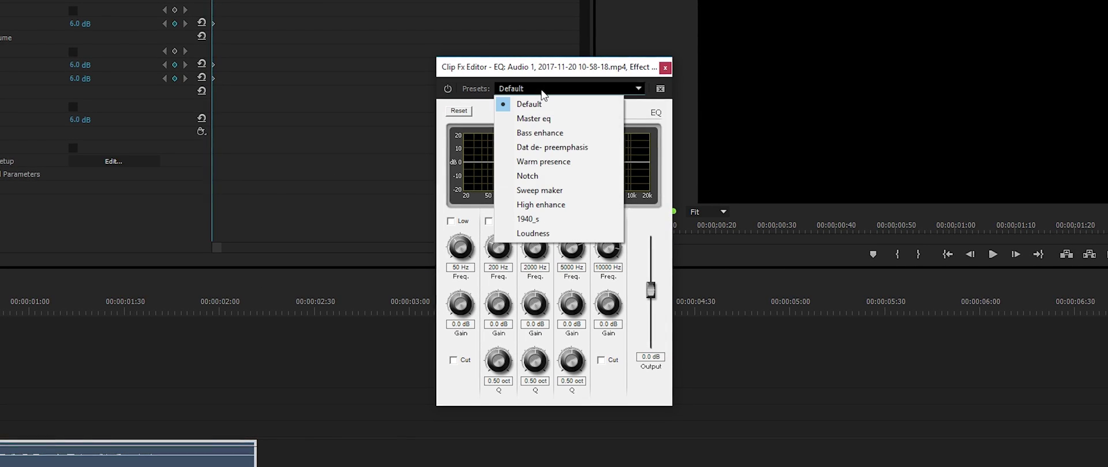
pyautogui.click(539, 132)
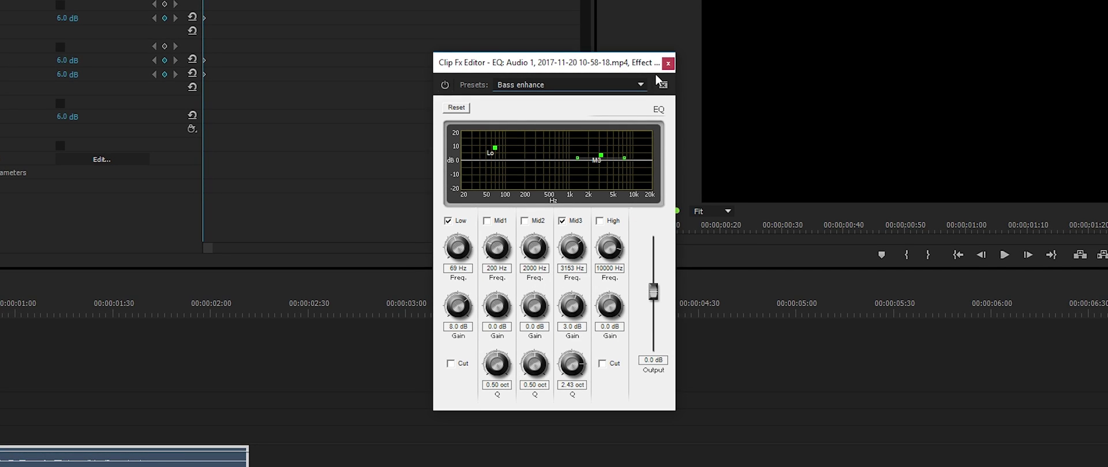
pyautogui.click(668, 63)
pyautogui.click(1004, 255)
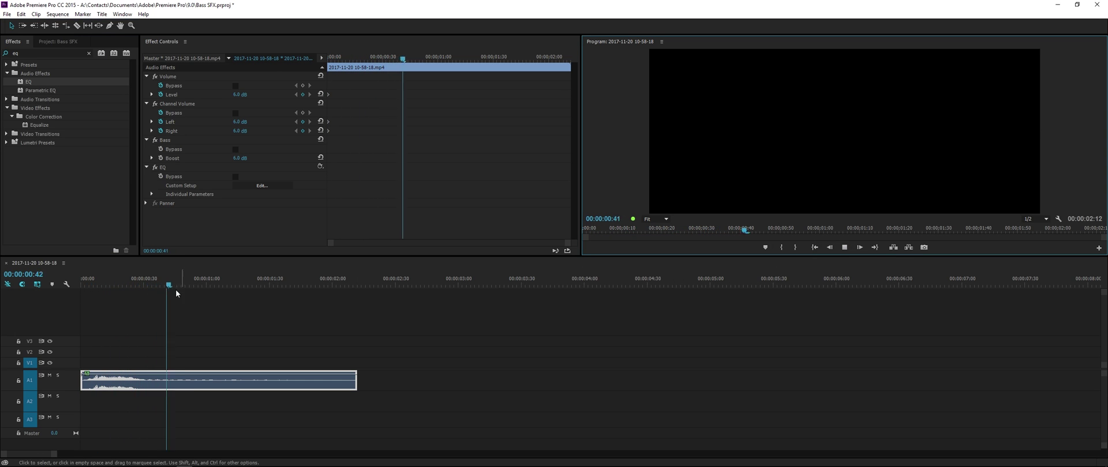
pyautogui.moveTo(151, 283); pyautogui.dragTo(81, 285)
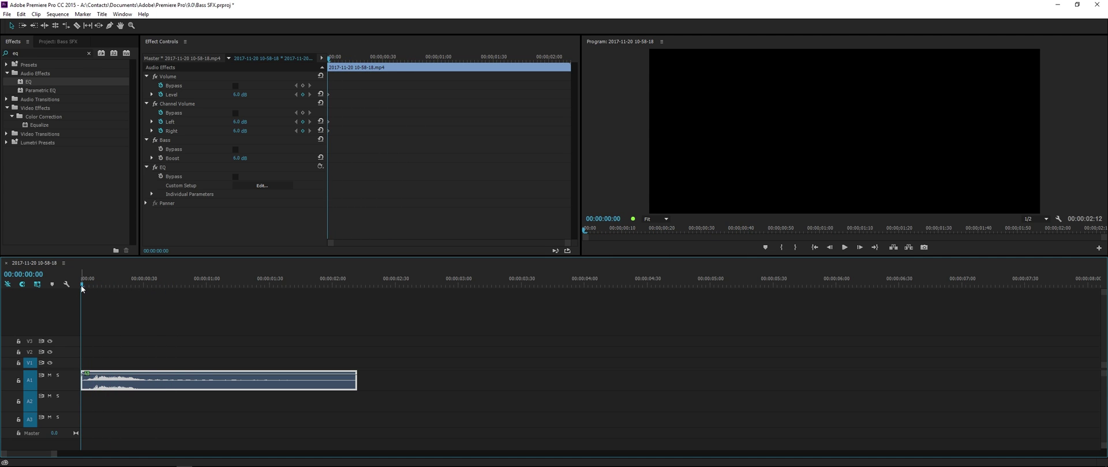